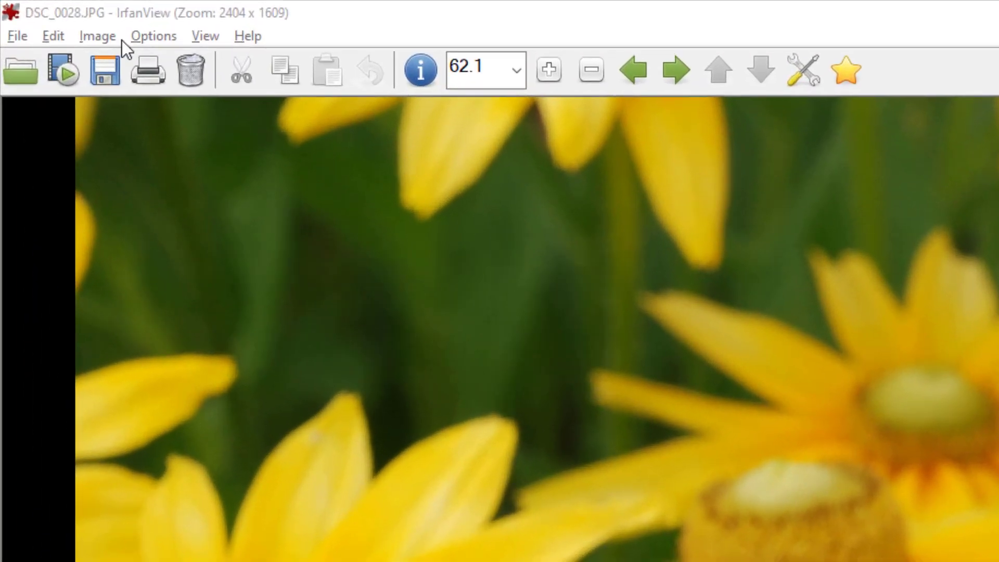
Resample the photo using the 1280 x 720 (HD) standard dimension with the aspect ratio preserved.
{"action": "left_click", "coordinate": [37, 14]}
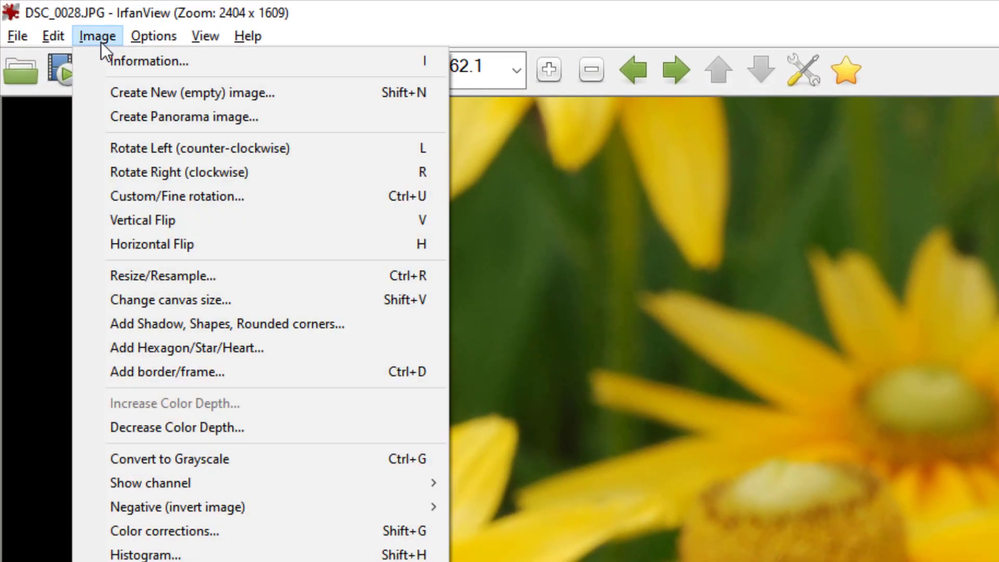
{"action": "left_click", "coordinate": [164, 277]}
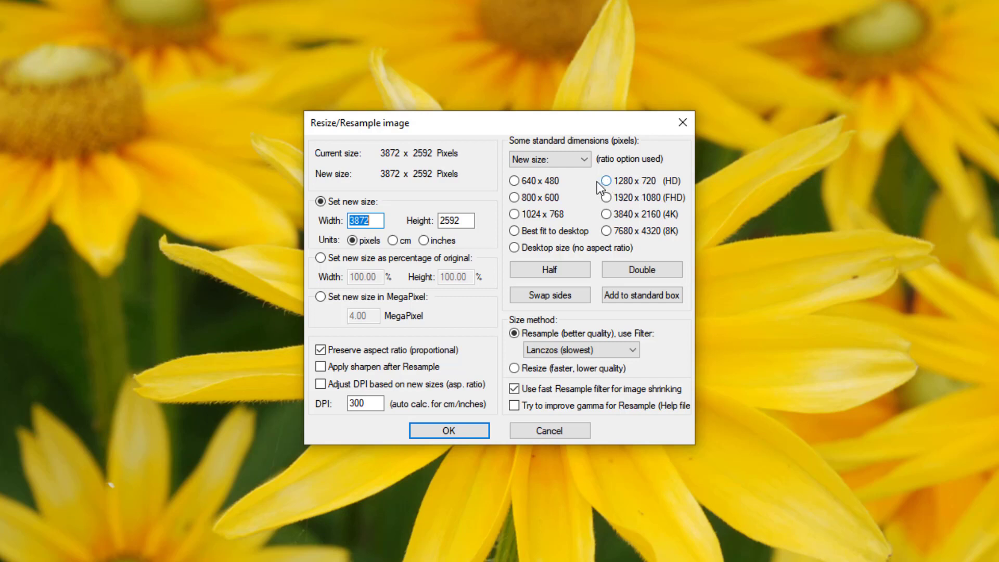
{"action": "left_click", "coordinate": [320, 350]}
{"action": "left_click", "coordinate": [608, 182]}
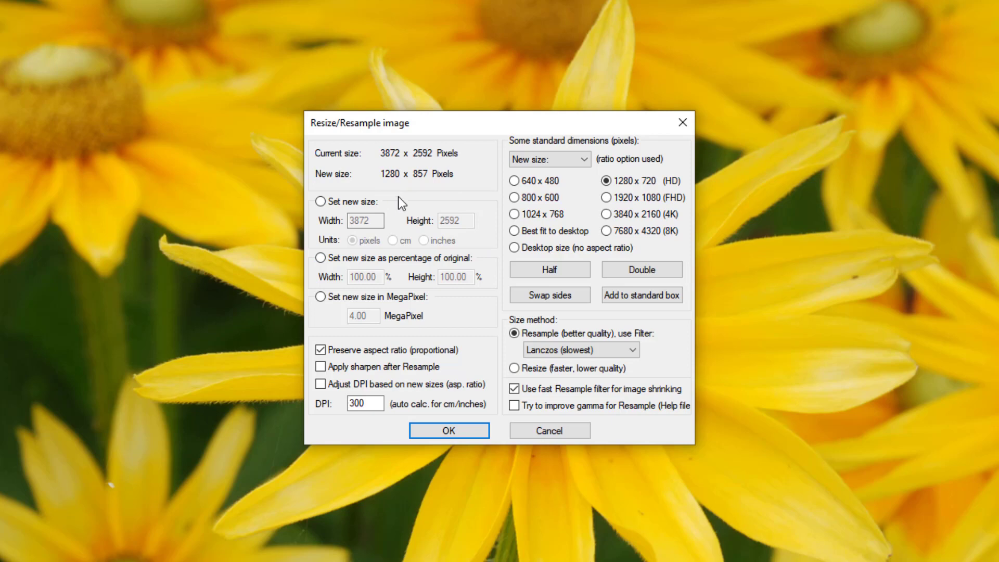
{"action": "left_click", "coordinate": [460, 432]}
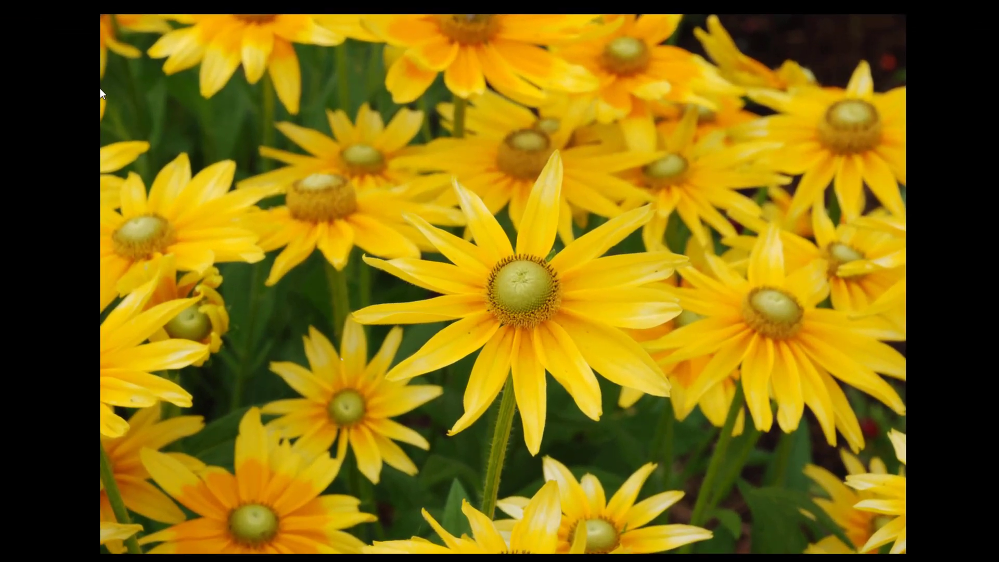
Crop the photo to a full-width band of about 1279 x 631 pixels, trimming its upper and lower edges.
{"action": "left_click_drag", "start_coordinate": [100, 89], "coordinate": [906, 475]}
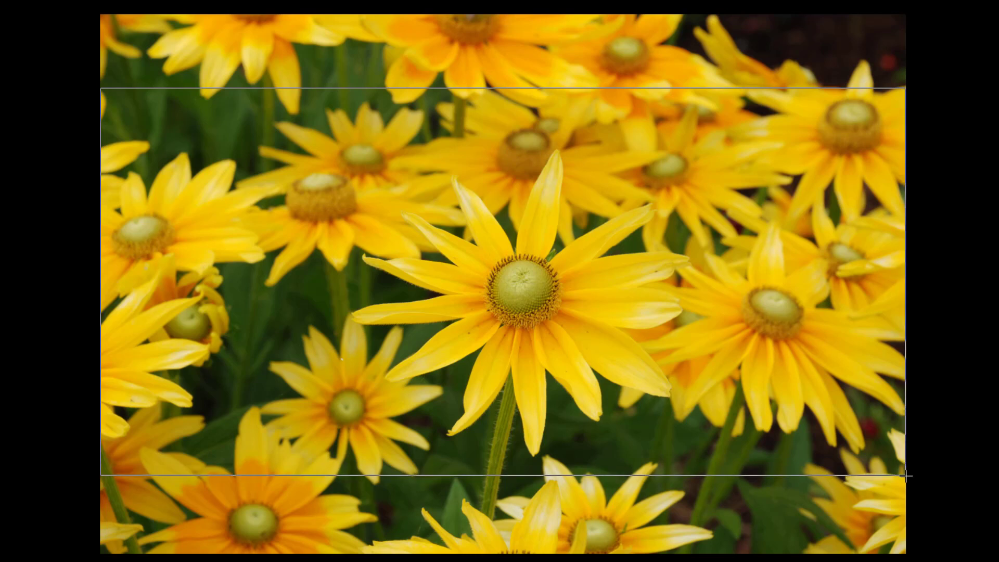
{"action": "left_click_drag", "start_coordinate": [905, 475], "coordinate": [906, 486]}
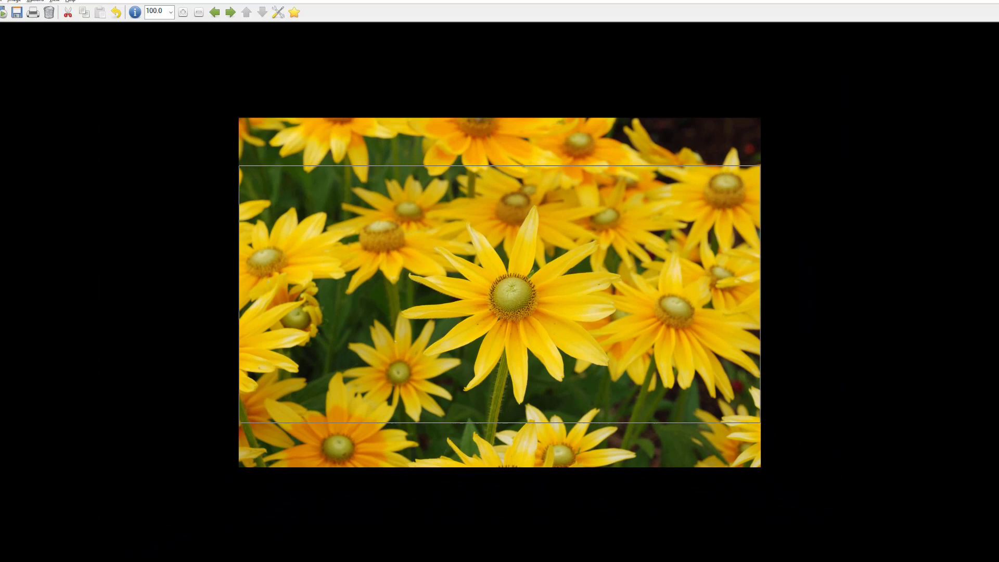
{"action": "left_click", "coordinate": [19, 13]}
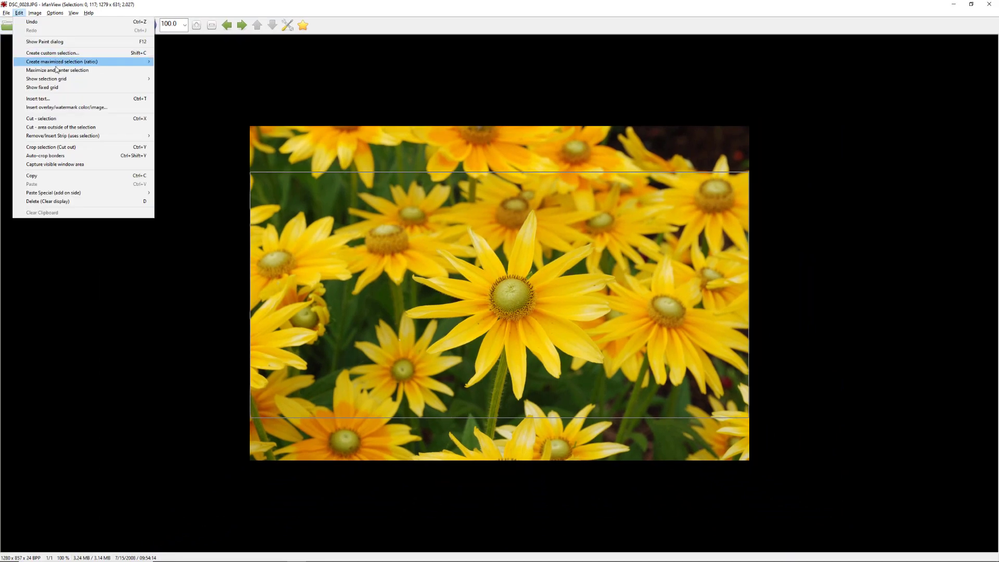
{"action": "left_click", "coordinate": [48, 148]}
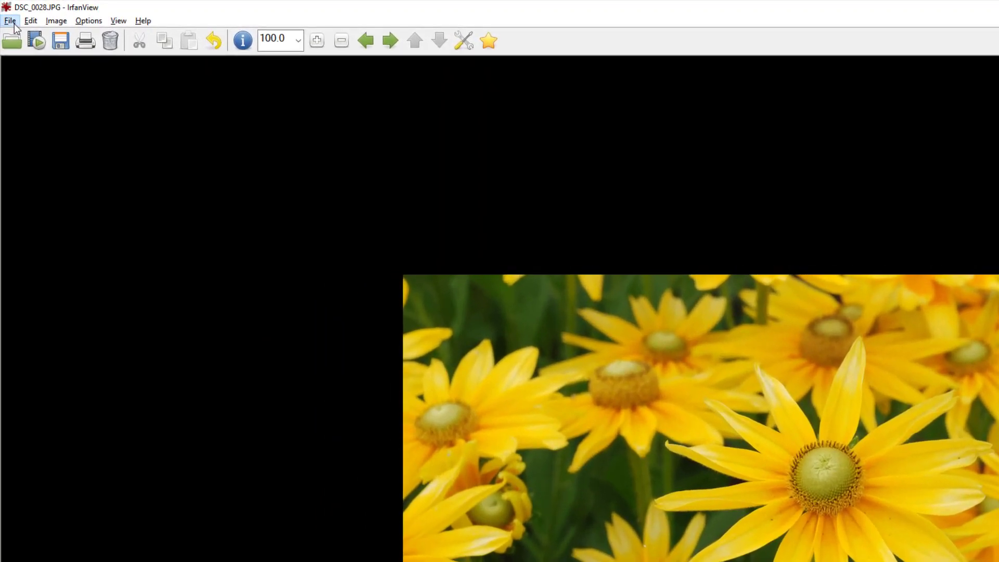
Start saving the cropped photo as a JPG copy and name it yellow-daisies-sirvatka-farms.
{"action": "left_click", "coordinate": [15, 25]}
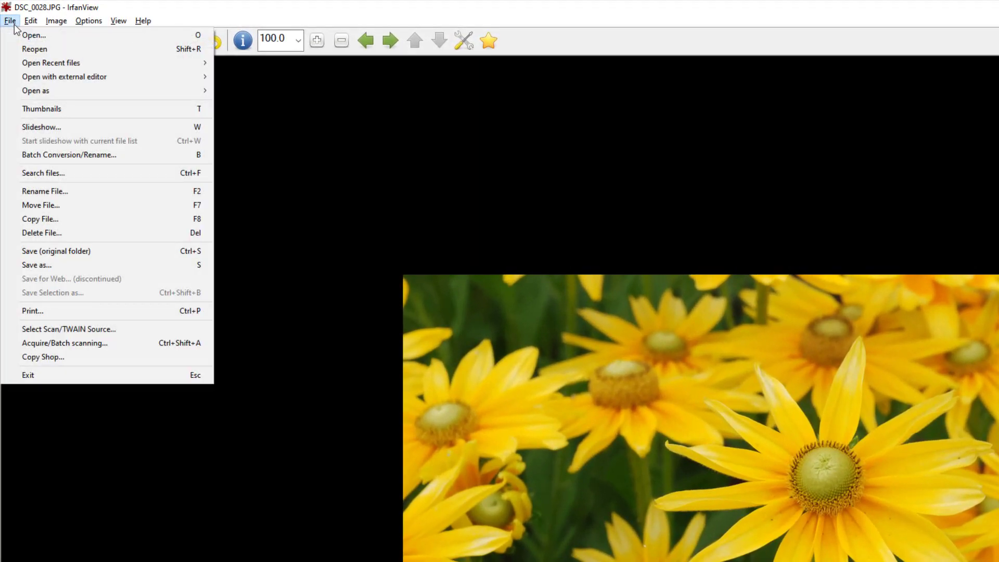
{"action": "left_click", "coordinate": [52, 265]}
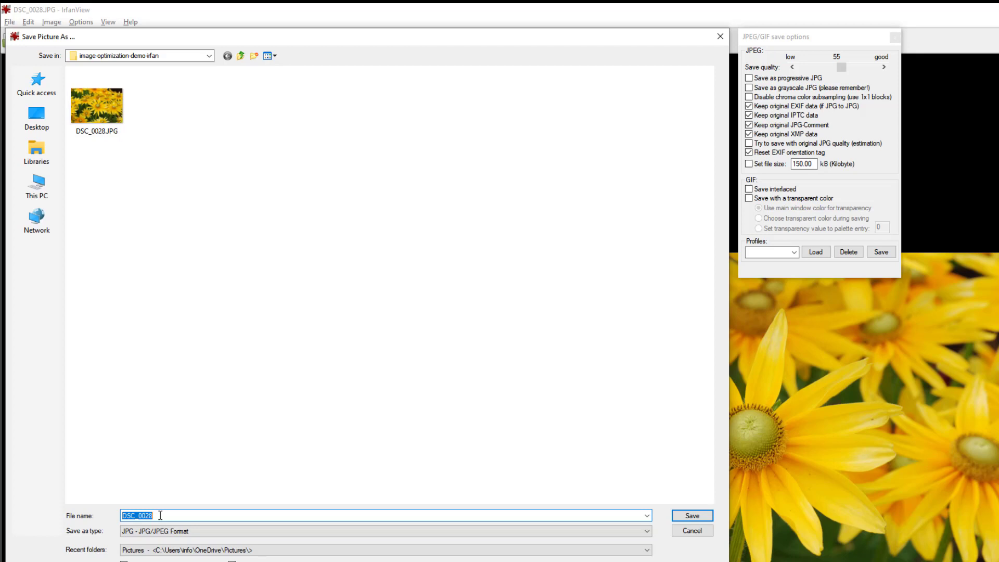
{"action": "type", "text": "yellow-daisies-irvatka-farms"}
{"action": "left_click", "coordinate": [161, 516]}
{"action": "type", "text": "s"}
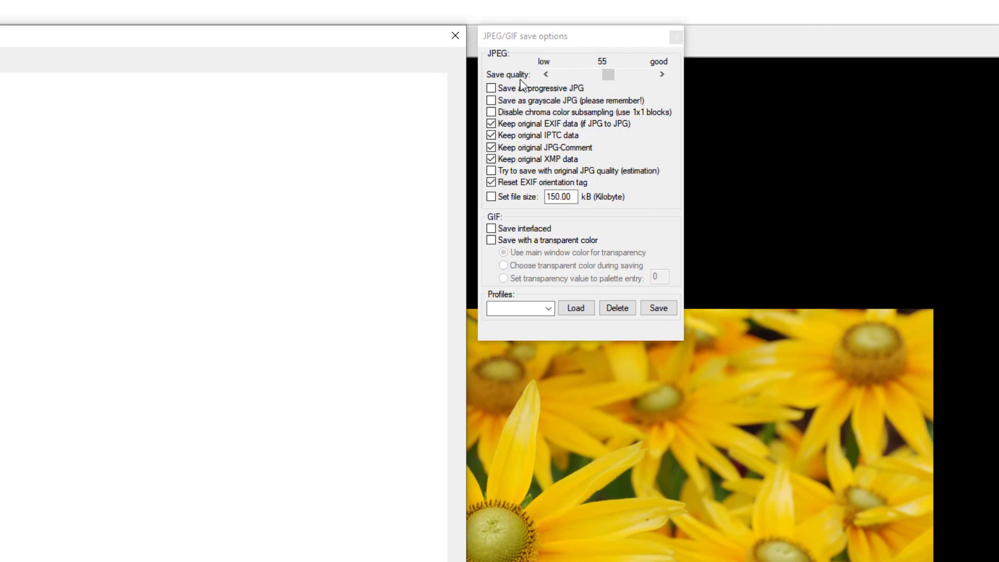
Set the JPEG save quality to 65 and save the copy in the image-optimization-demo-irfan folder.
{"action": "left_click_drag", "start_coordinate": [607, 74], "coordinate": [685, 77]}
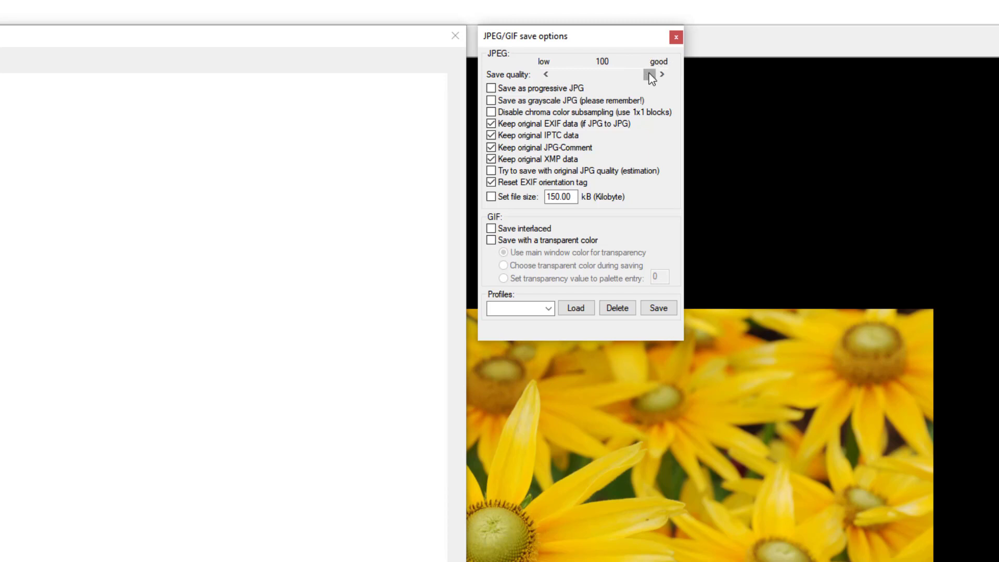
{"action": "left_click_drag", "start_coordinate": [646, 77], "coordinate": [614, 86]}
{"action": "left_click_drag", "start_coordinate": [613, 79], "coordinate": [614, 79]}
{"action": "mouse_move", "coordinate": [614, 76]}
{"action": "left_mouse_down"}
{"action": "mouse_move", "coordinate": [606, 79]}
{"action": "mouse_move", "coordinate": [623, 79]}
{"action": "mouse_move", "coordinate": [614, 87]}
{"action": "left_mouse_up"}
{"action": "left_click_drag", "start_coordinate": [614, 78], "coordinate": [542, 78]}
{"action": "left_click_drag", "start_coordinate": [559, 73], "coordinate": [608, 75]}
{"action": "left_click_drag", "start_coordinate": [606, 74], "coordinate": [616, 77]}
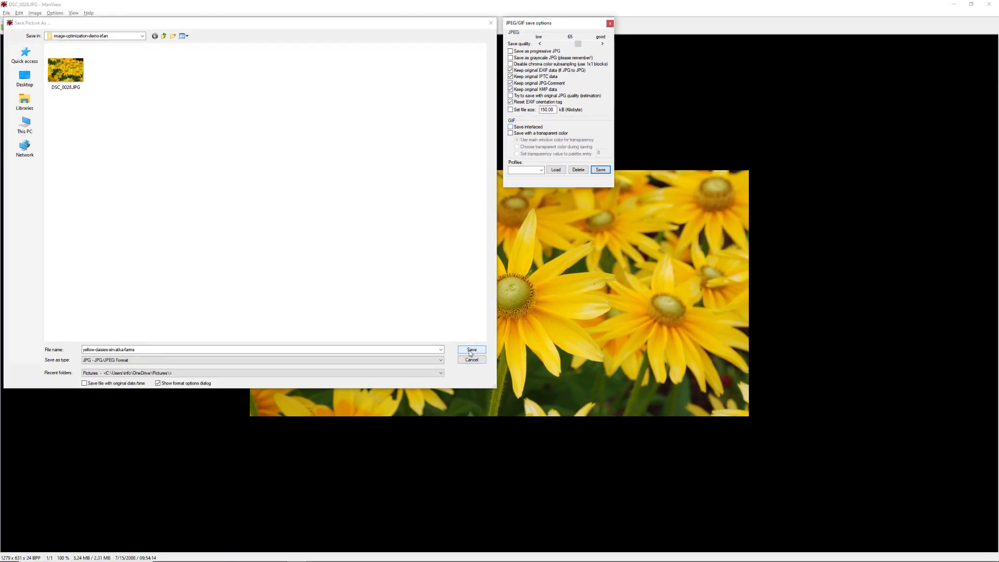
{"action": "left_click", "coordinate": [471, 350]}
Switch to the image-optimization-demo-irfan folder in File Explorer and compare the file details of the original and saved photos.
{"action": "key", "text": "alt+Tab"}
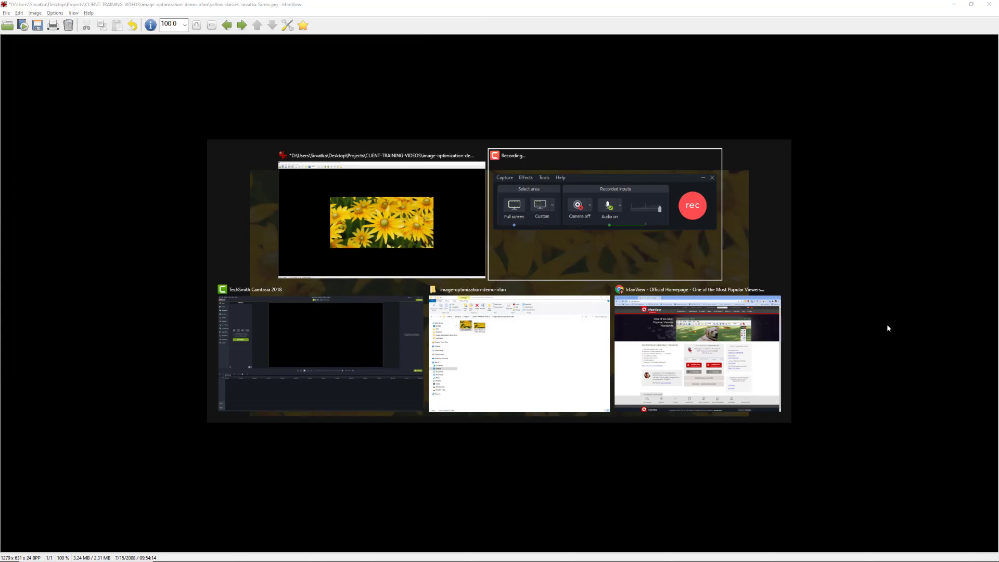
{"action": "key", "text": "alt+Tab"}
{"action": "key", "text": "alt+Tab"}
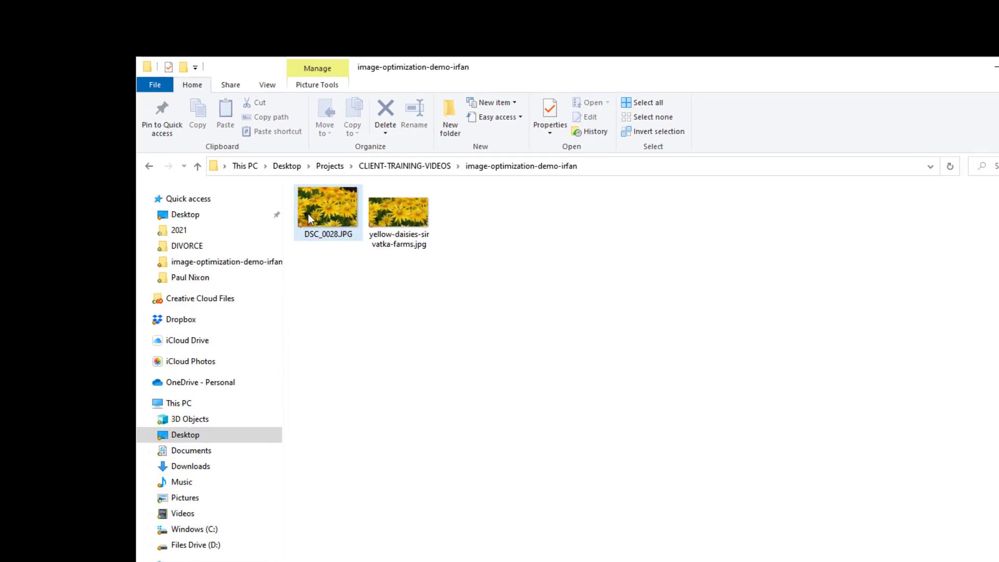
{"action": "mouse_move", "coordinate": [332, 209]}
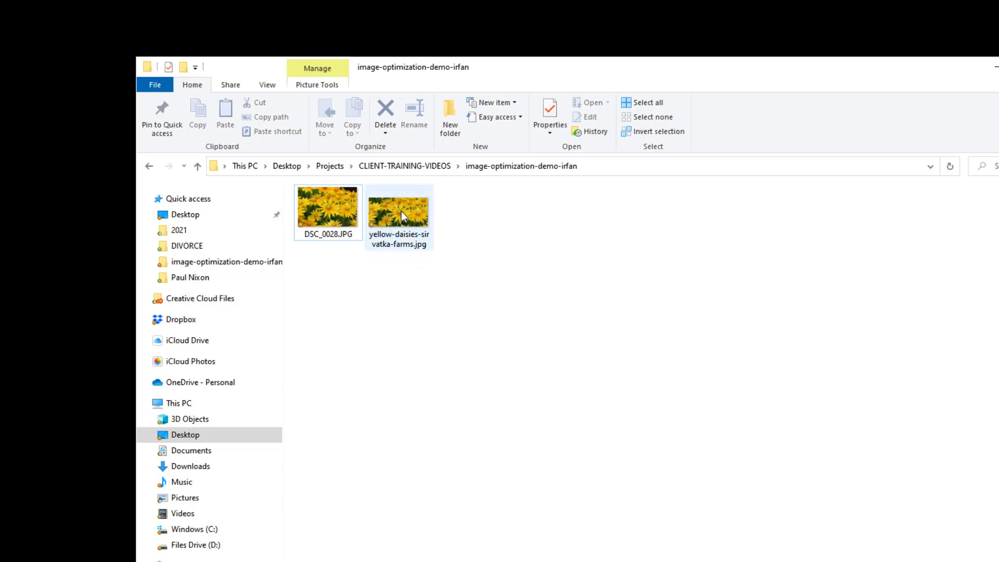
{"action": "mouse_move", "coordinate": [401, 210]}
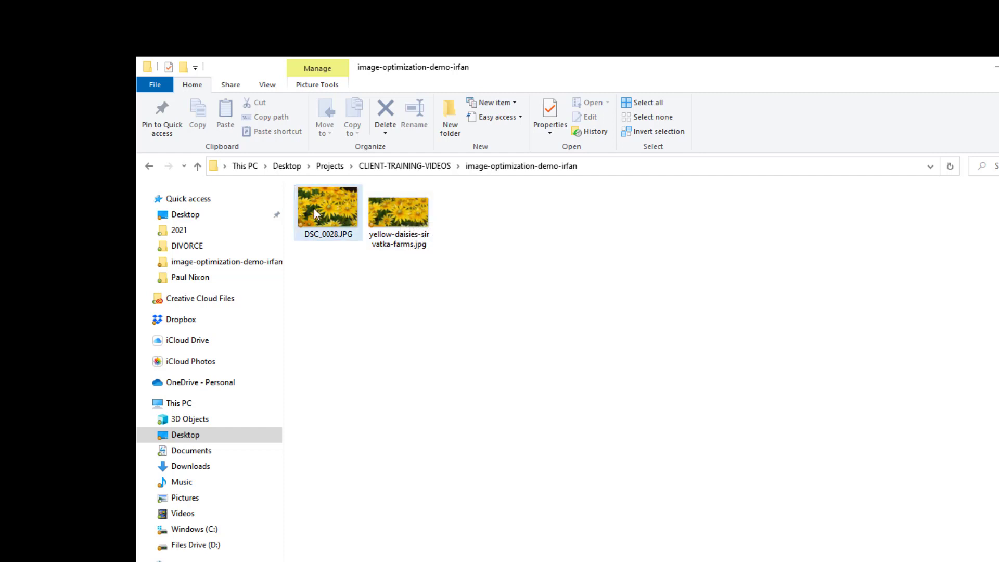
{"action": "mouse_move", "coordinate": [314, 209]}
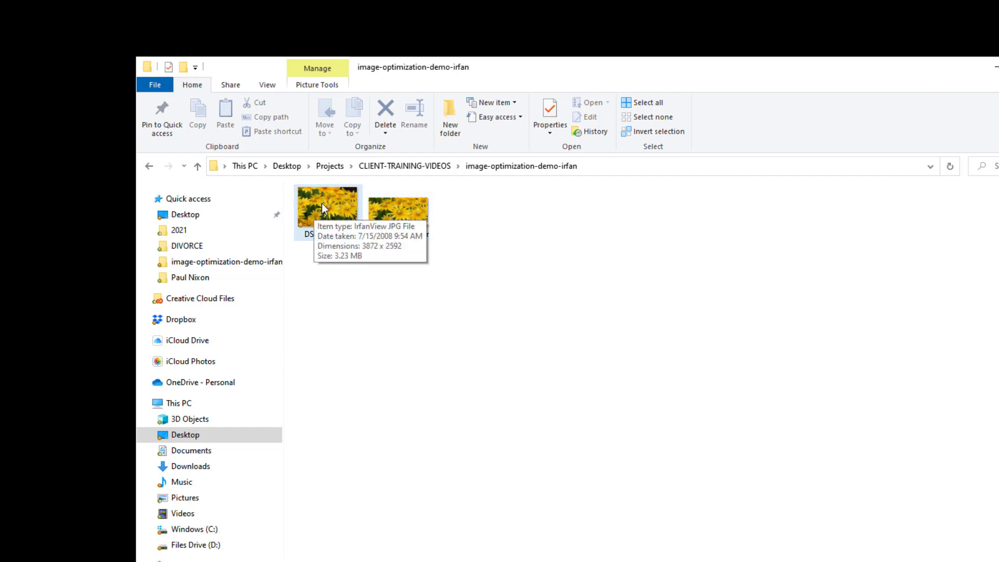
Open the original DSC_0028.JPG in IrfanView and set the display option to fit images to the window.
{"action": "double_click", "coordinate": [322, 203]}
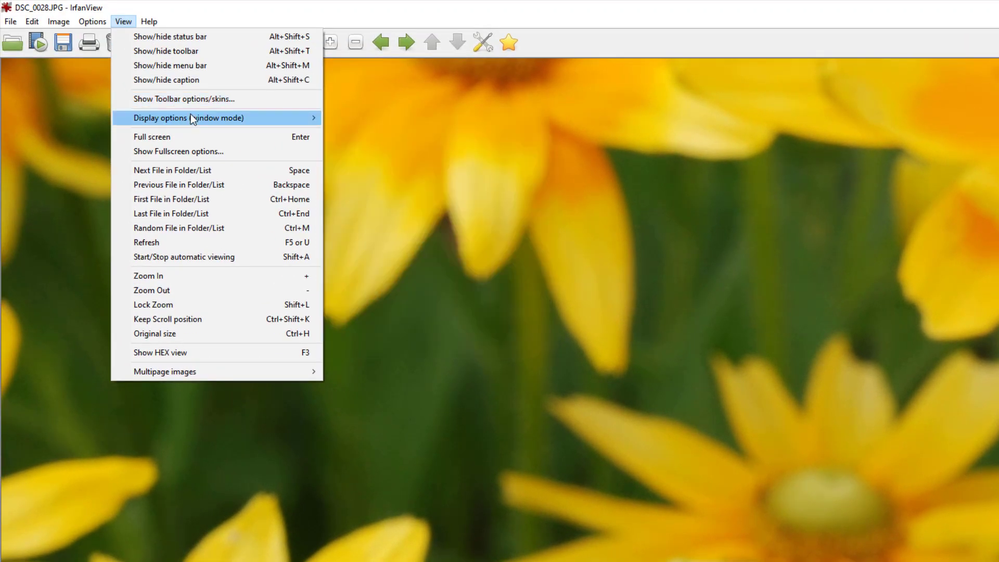
{"action": "mouse_move", "coordinate": [190, 119]}
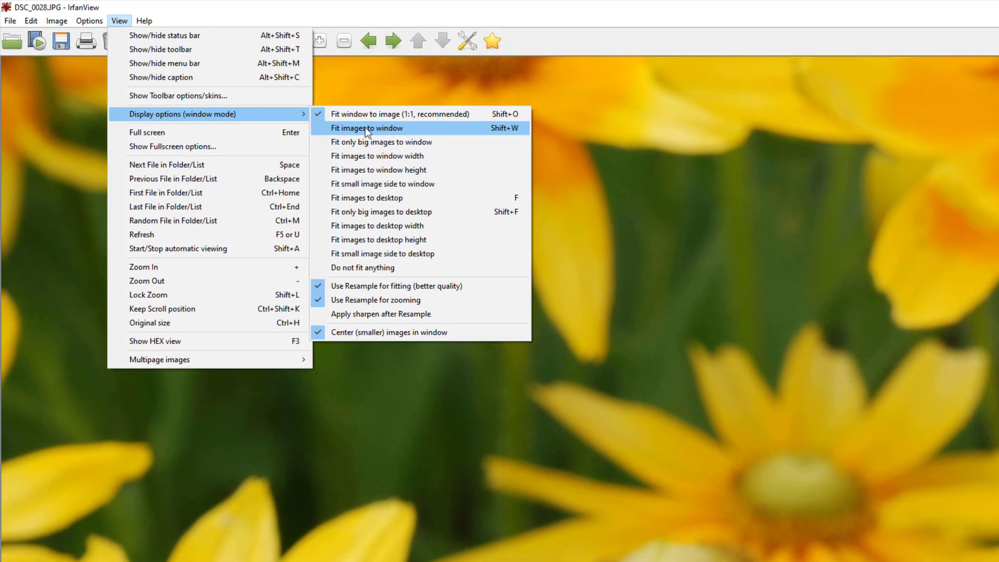
{"action": "left_click", "coordinate": [373, 133]}
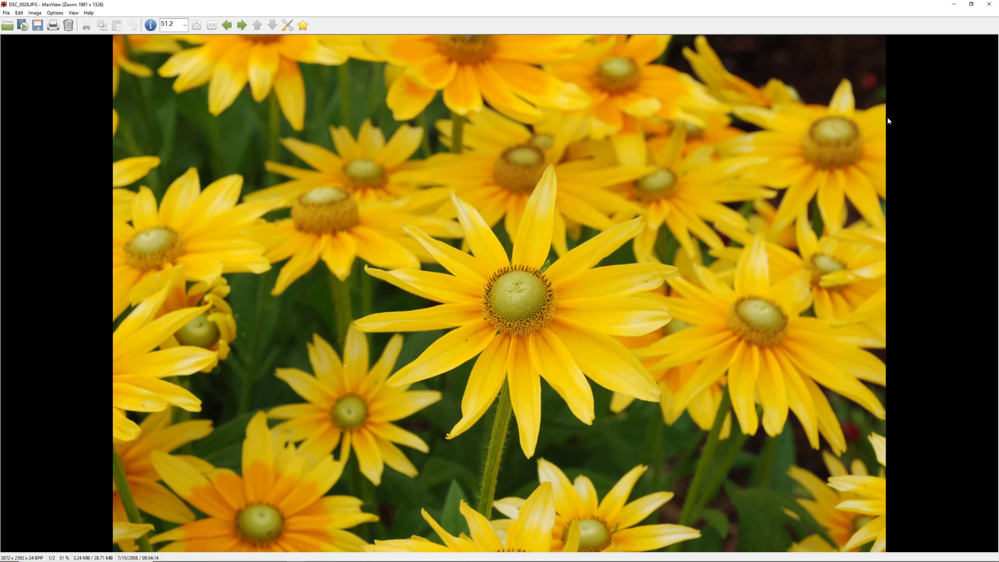
View the optimized copy that follows the original in the folder and zoom out to compare their quality.
{"action": "key", "text": "Right"}
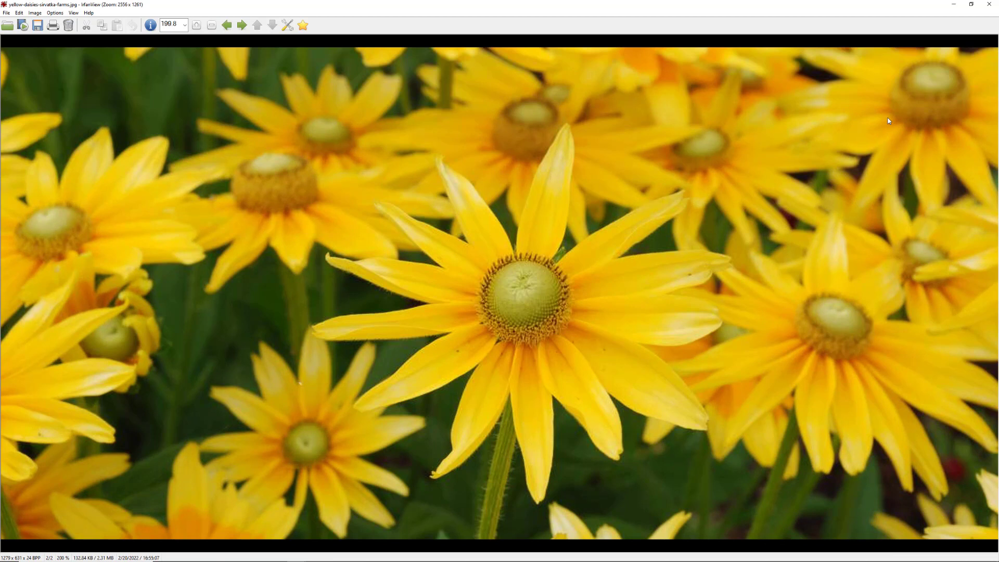
{"action": "key", "text": "minus"}
{"action": "key", "text": "minus"}
{"action": "key", "text": "minus"}
{"action": "key", "text": "minus"}
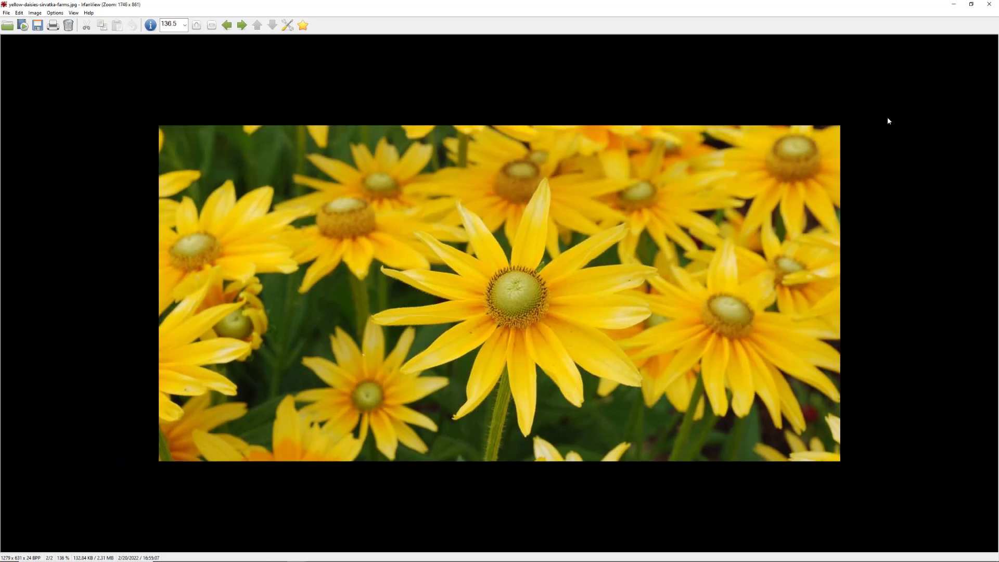
{"action": "key", "text": "minus"}
{"action": "key", "text": "minus"}
{"action": "key", "text": "minus"}
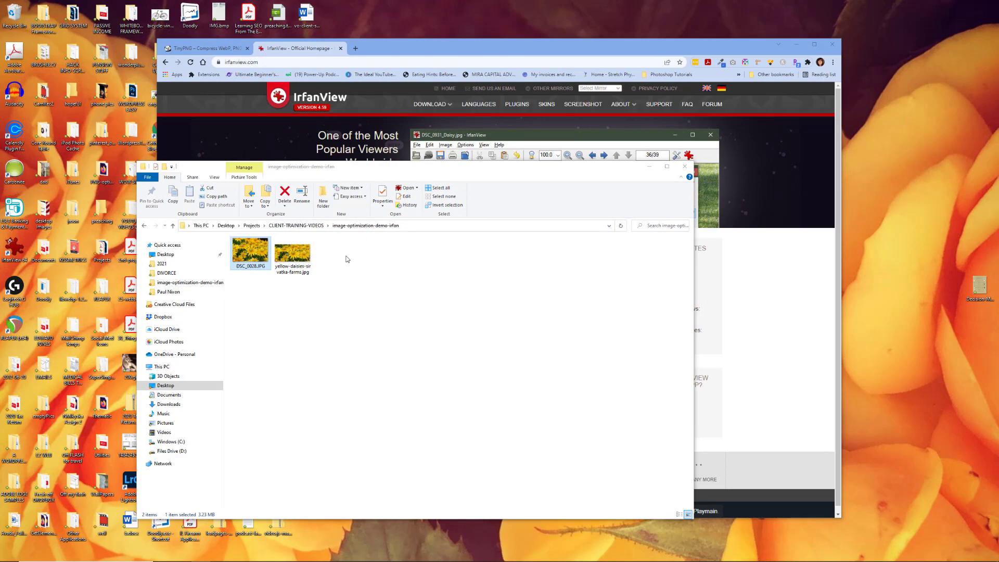
Switch to TinyPNG in the browser, arrange the windows side by side, and upload yellow-daisies-sirvatka-farms.jpg for compression.
{"action": "left_click", "coordinate": [201, 48]}
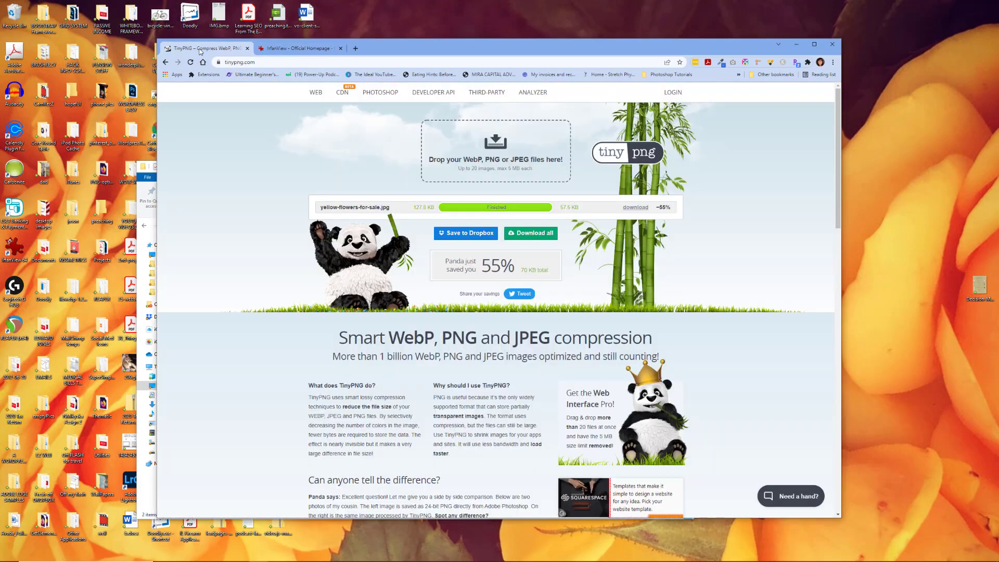
{"action": "left_click_drag", "start_coordinate": [487, 47], "coordinate": [597, 58]}
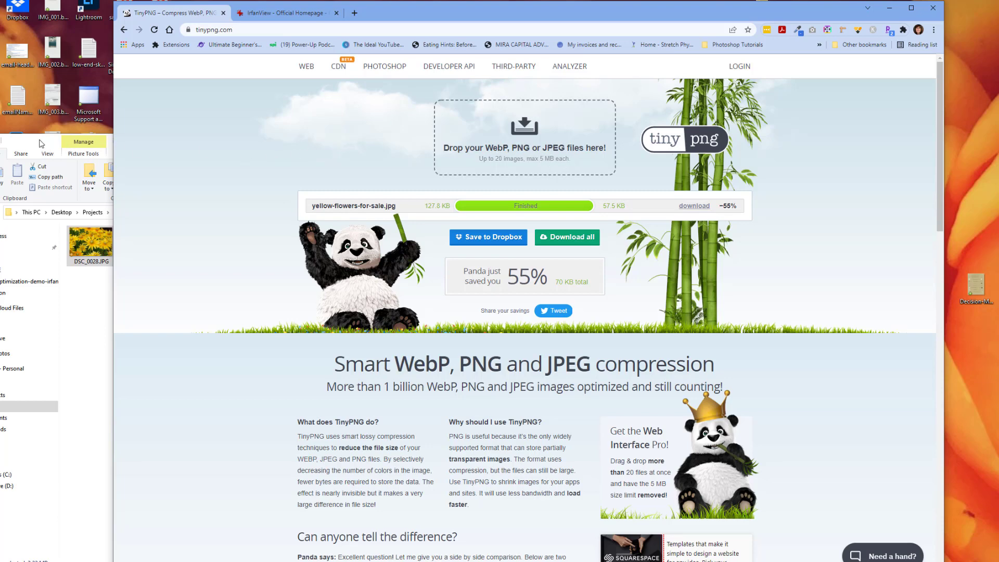
{"action": "left_click_drag", "start_coordinate": [38, 140], "coordinate": [0, 188]}
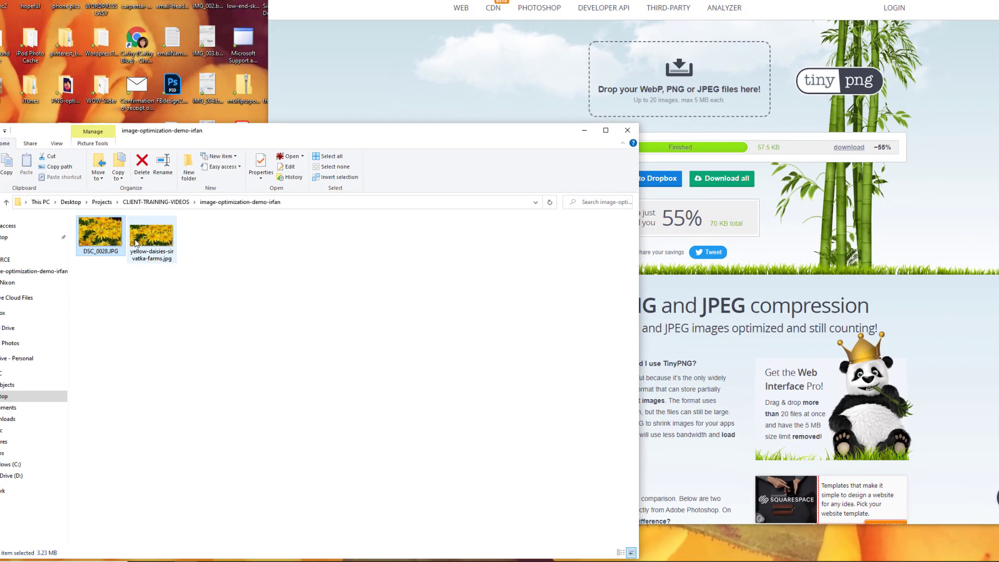
{"action": "left_click_drag", "start_coordinate": [144, 235], "coordinate": [697, 101]}
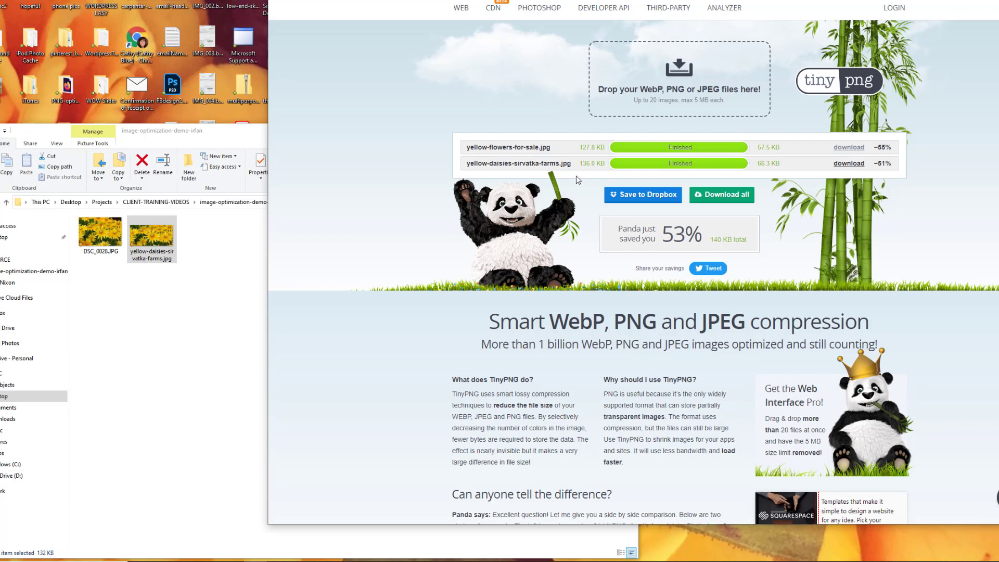
Download the compressed yellow-daisies-sirvatka-farms.jpg and show it in its folder, with that window placed beside the project folder.
{"action": "left_click", "coordinate": [849, 164]}
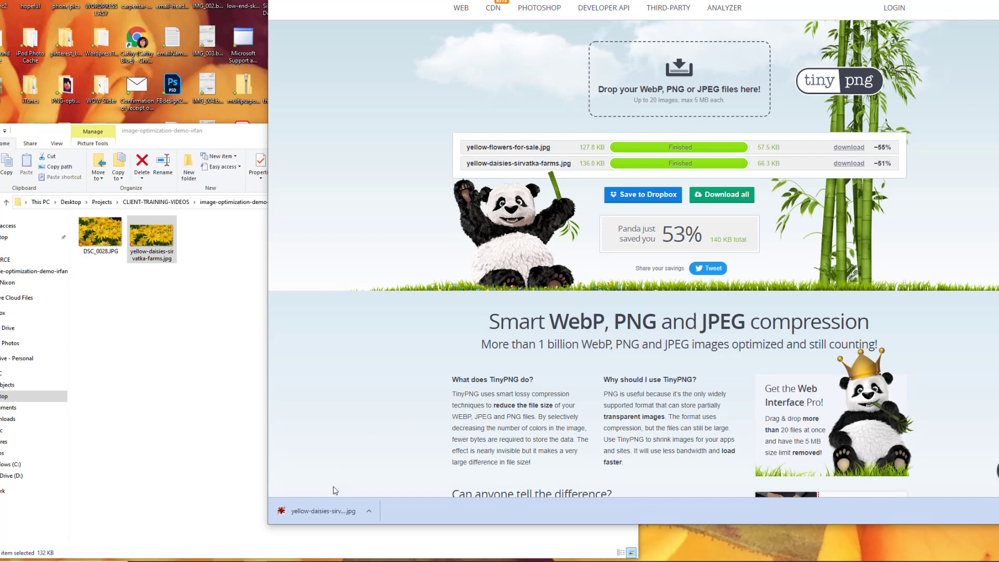
{"action": "right_click", "coordinate": [319, 513]}
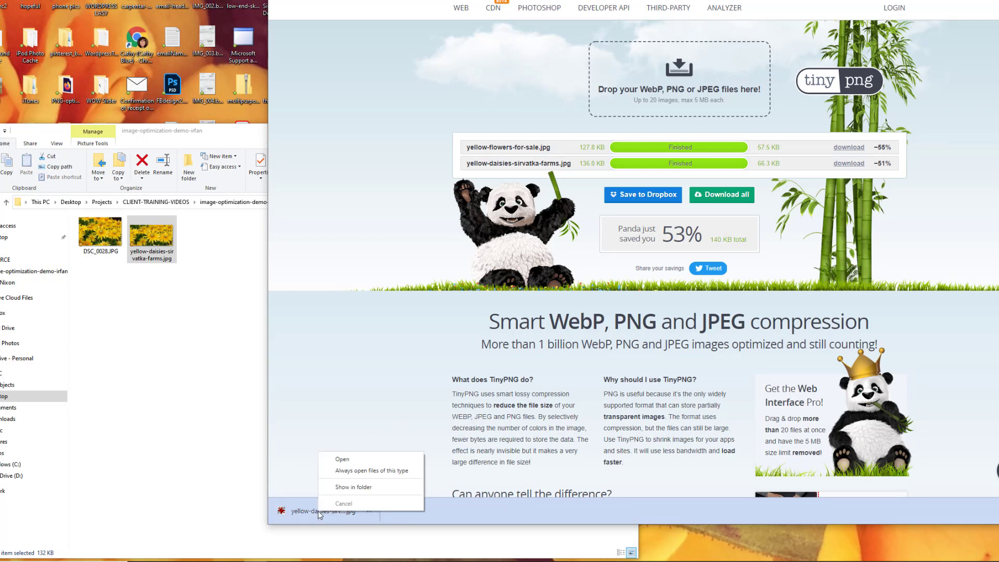
{"action": "left_click", "coordinate": [357, 488]}
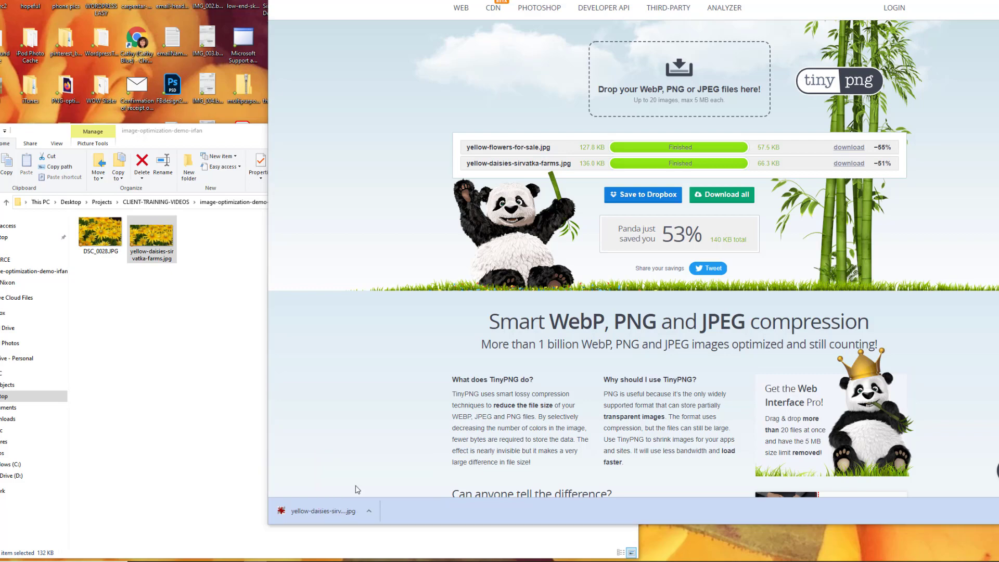
{"action": "left_click_drag", "start_coordinate": [354, 0], "coordinate": [683, 5]}
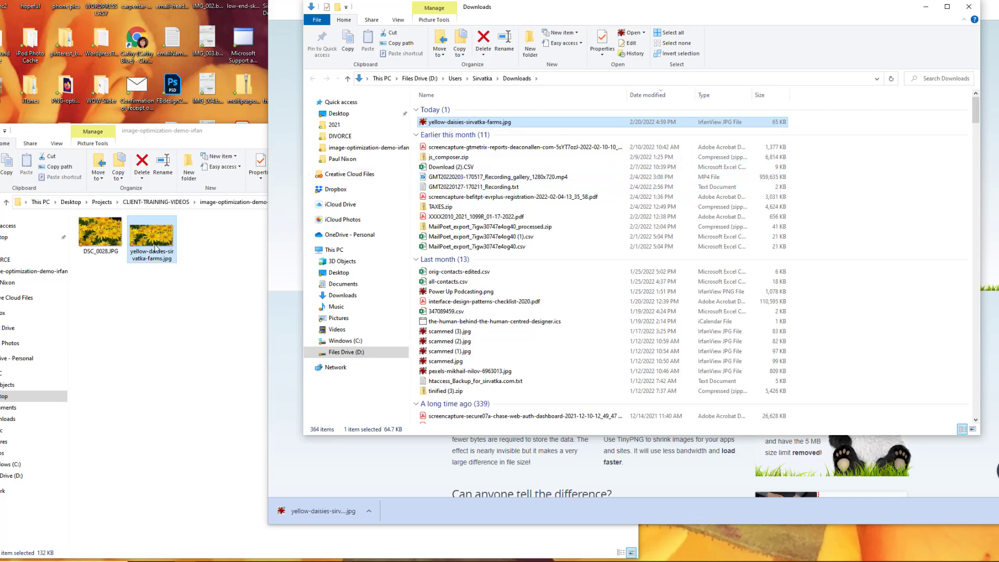
Rename the downloaded file yellow-daisies-sirvatka-farms-comp.jpg and move it into the image-optimization-demo-irfan folder.
{"action": "left_click", "coordinate": [498, 124]}
{"action": "left_click", "coordinate": [503, 122]}
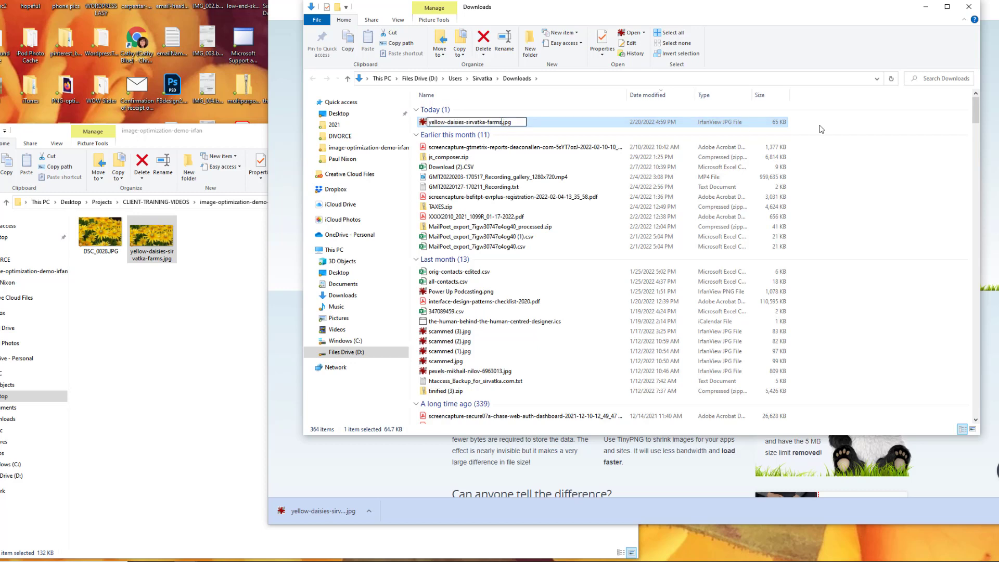
{"action": "type", "text": "-comp"}
{"action": "key", "text": "Return"}
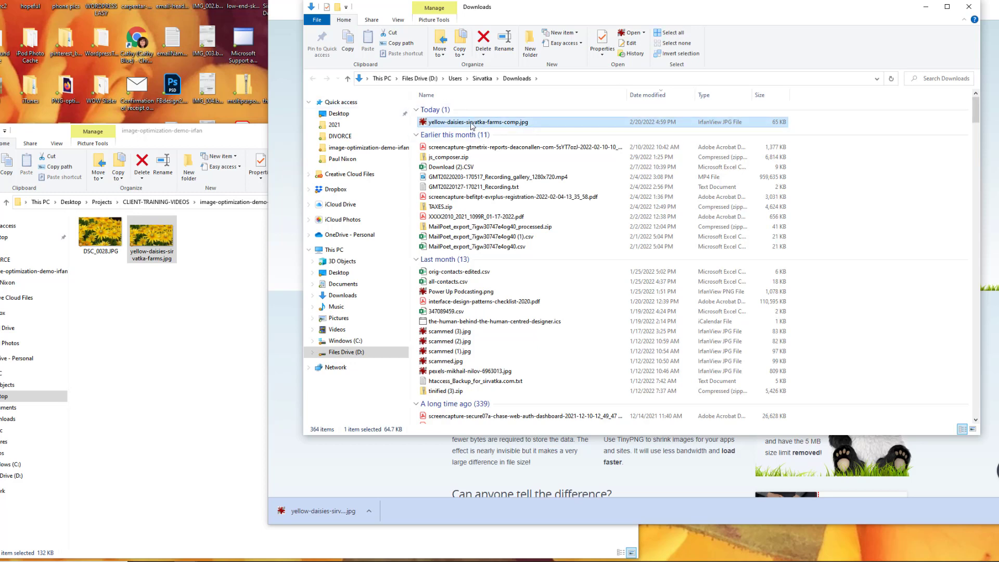
{"action": "left_click_drag", "start_coordinate": [471, 125], "coordinate": [142, 355]}
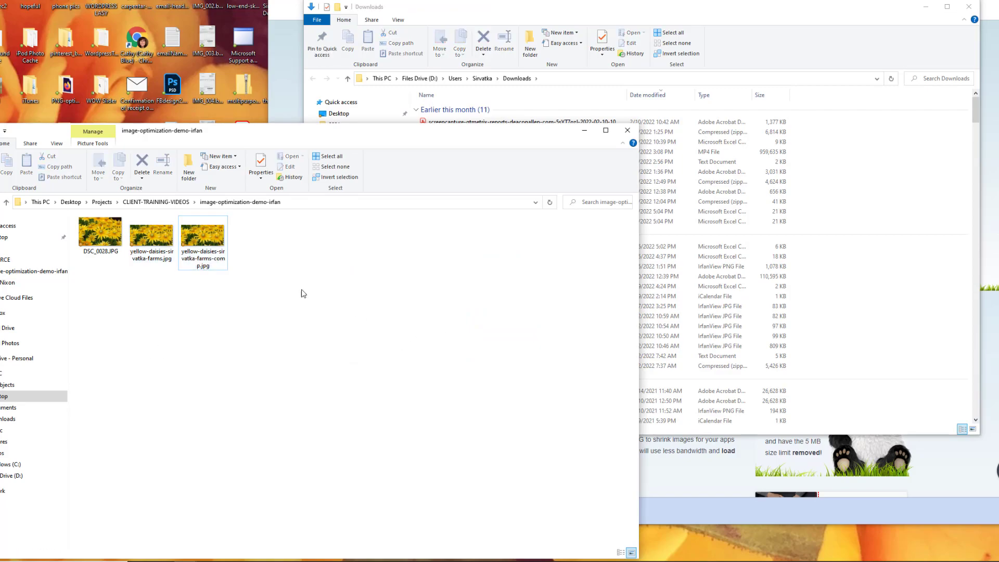
Open DSC_0028.JPG in IrfanView, compare it with the resized and TinyPNG-compressed daisy images in the folder, and close the viewer.
{"action": "double_click", "coordinate": [89, 237]}
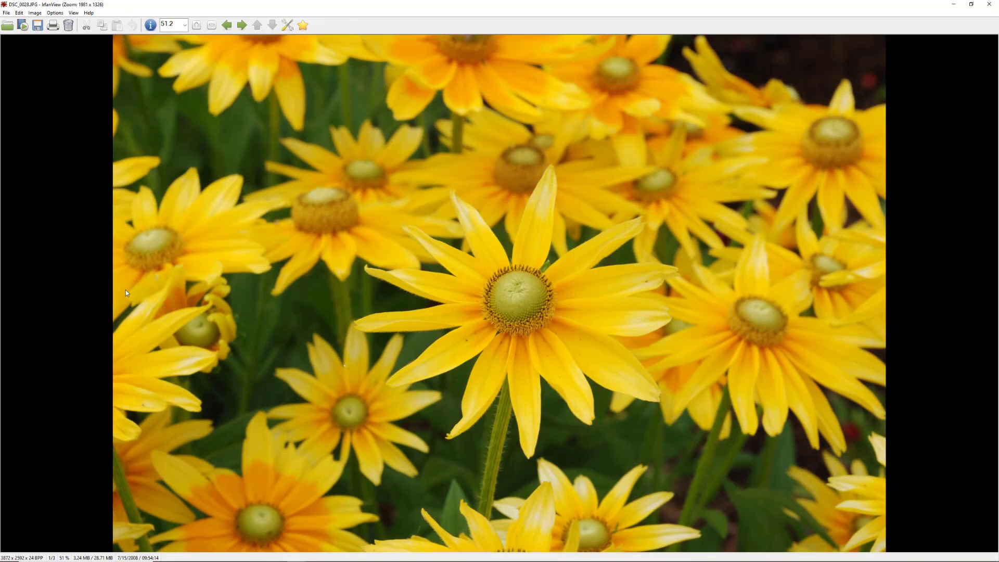
{"action": "key", "text": "Right"}
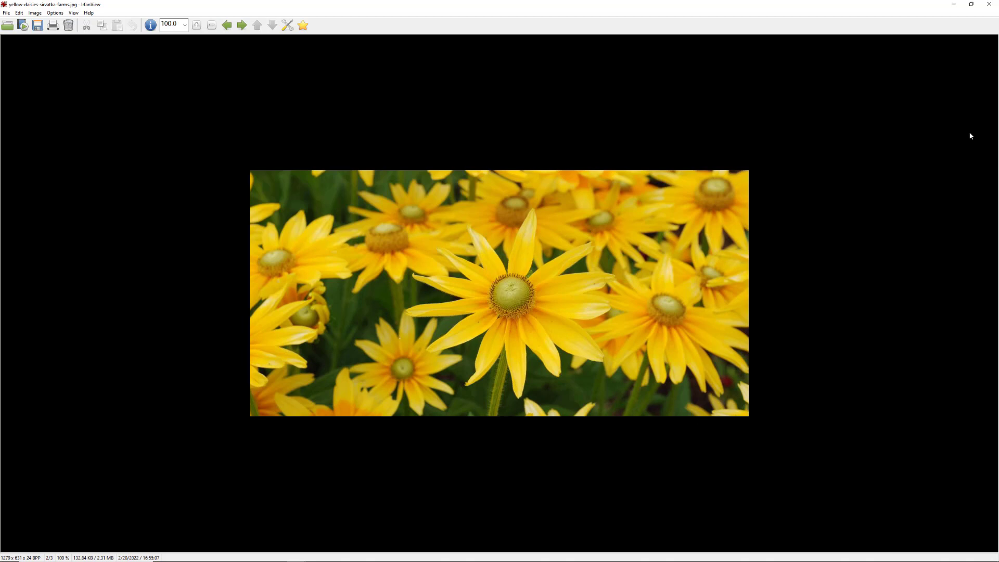
{"action": "key", "text": "Right"}
{"action": "key", "text": "Left"}
{"action": "key", "text": "Right"}
{"action": "left_click", "coordinate": [990, 5]}
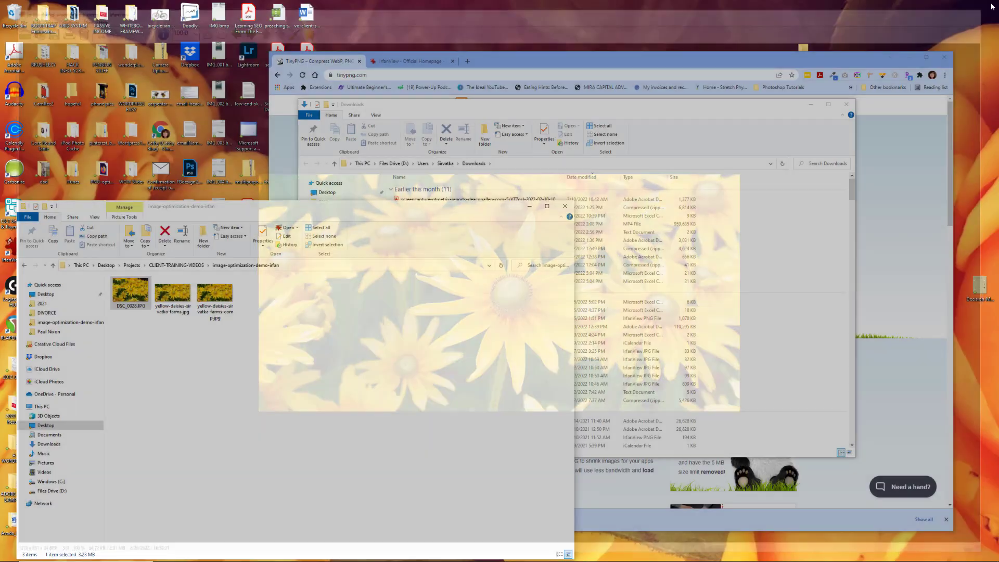
Switch to the browser and open the 64-bit IrfanView 4.59 download page from the official IrfanView homepage.
{"action": "left_click", "coordinate": [535, 68]}
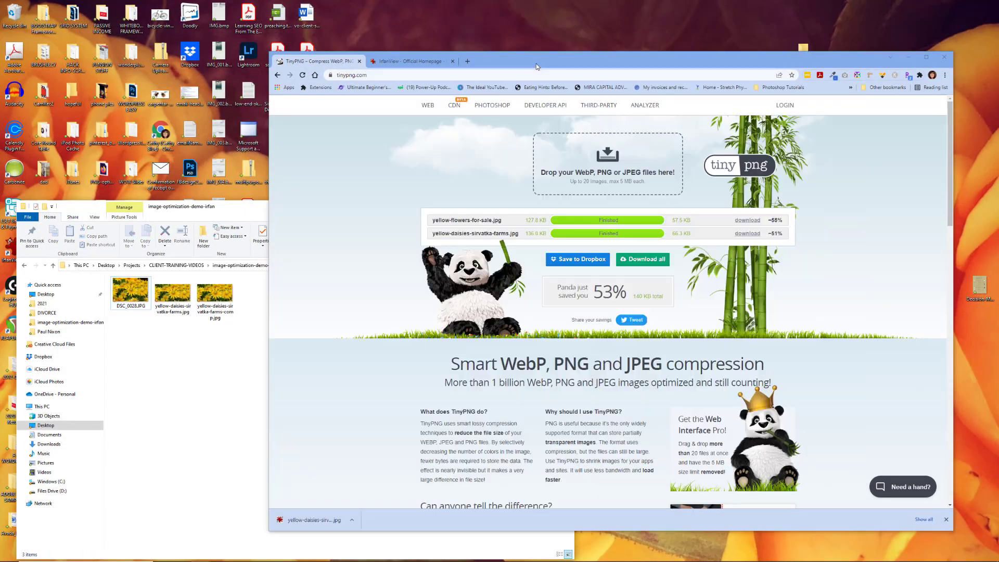
{"action": "left_click", "coordinate": [406, 60]}
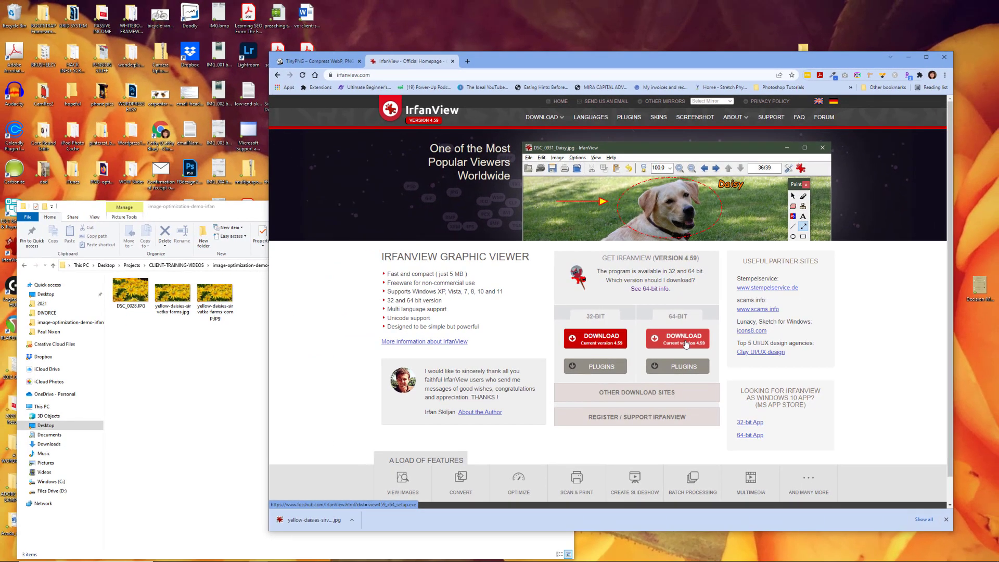
{"action": "left_click", "coordinate": [686, 339]}
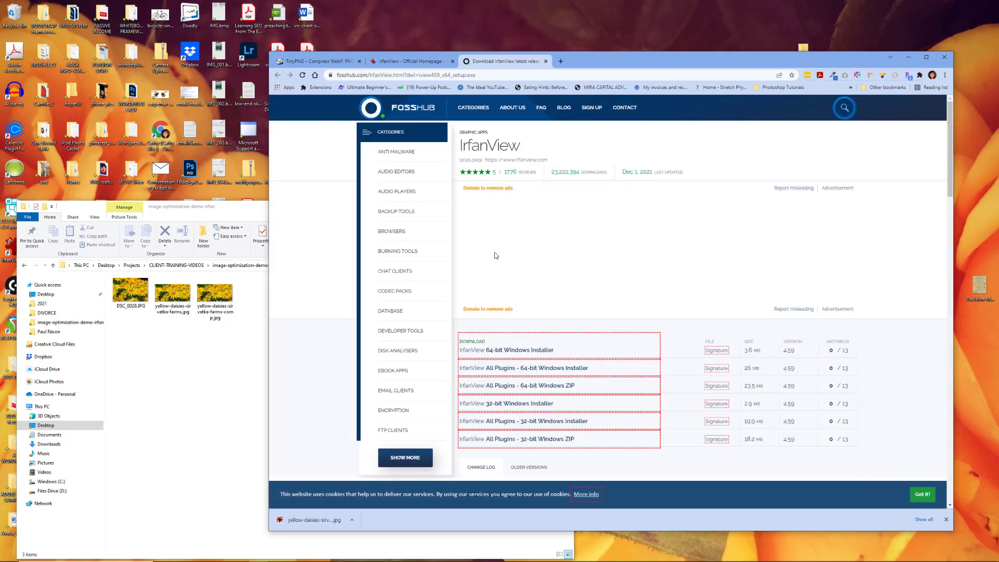